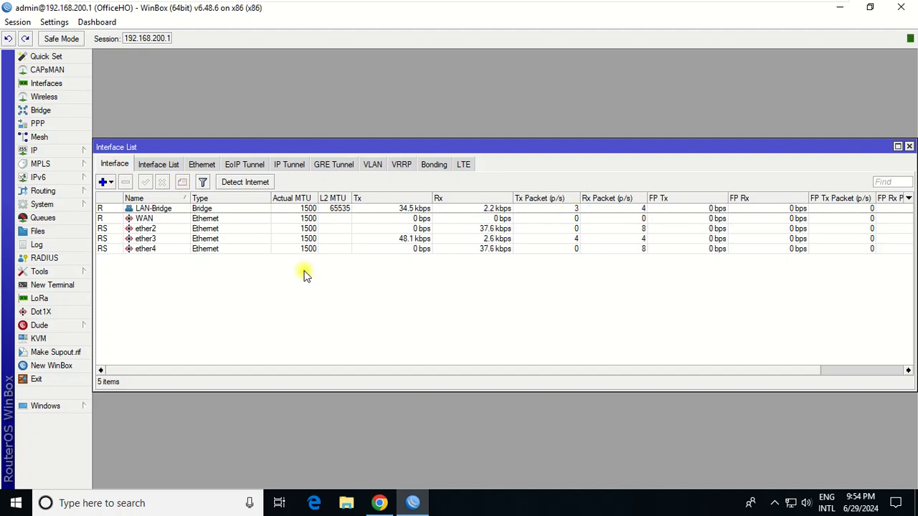
- Run ipconfig /all in Command Prompt and highlight the IPv4 address 192.168.200.253
key(super)
text(cmd)
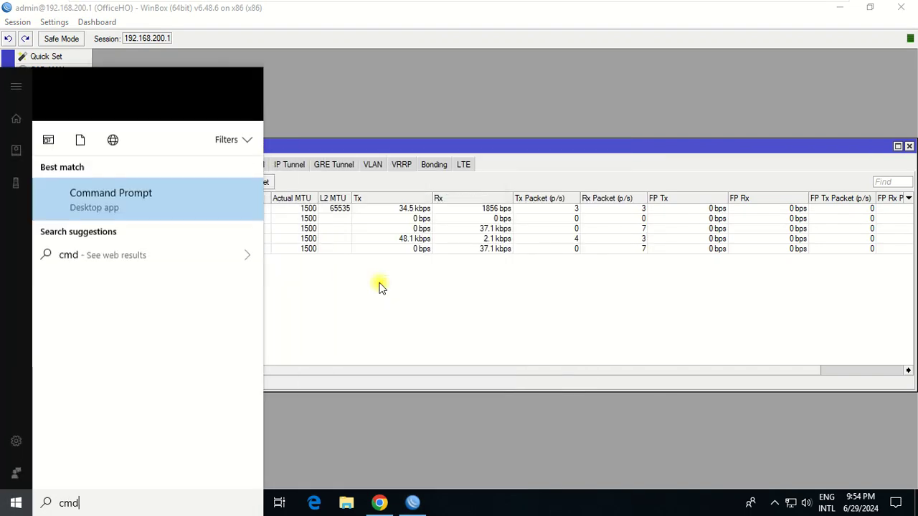
key(Return)
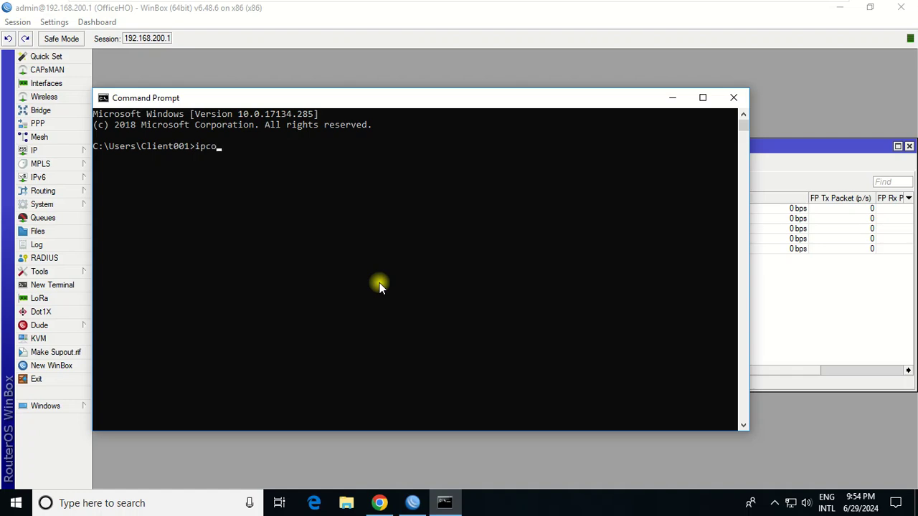
text(ipconfig /all)
key(Return)
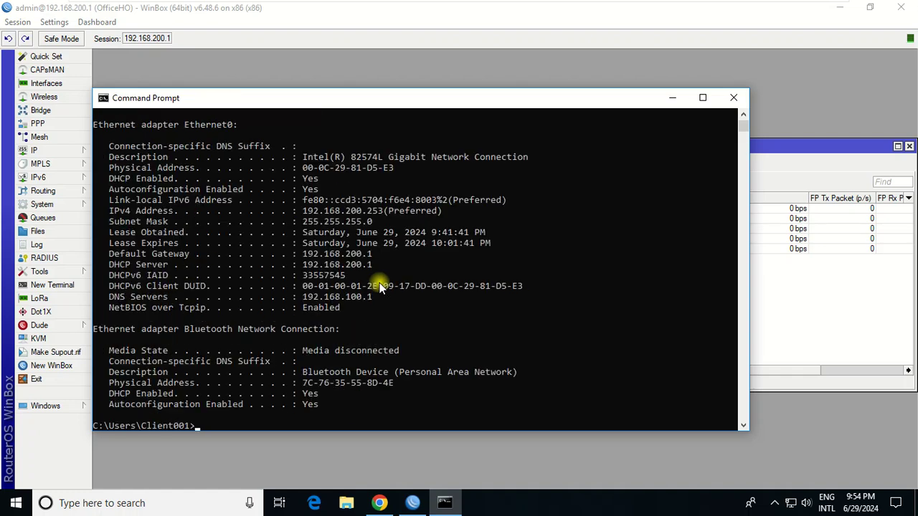
drag(335, 211, 367, 219)
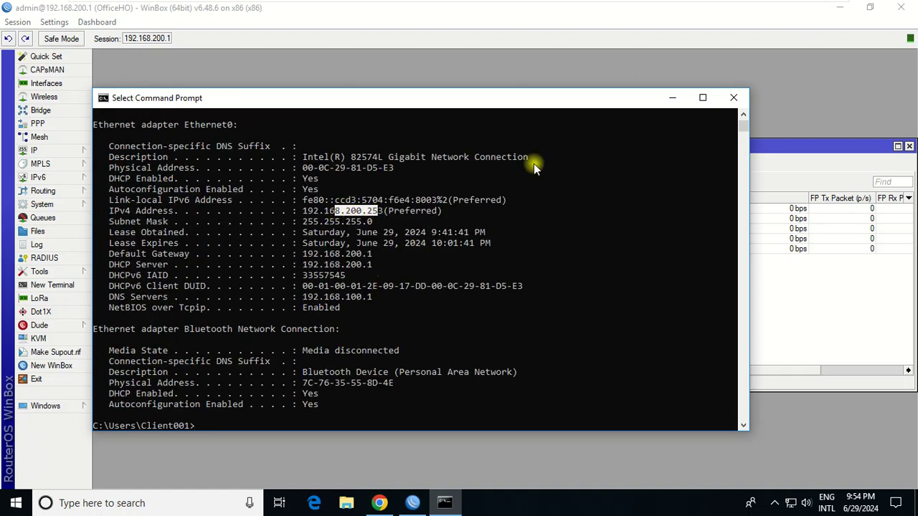
- In WinBox's IP > DHCP Server > Leases, confirm 192.168.200.253's lease is bound, then close it
click(738, 101)
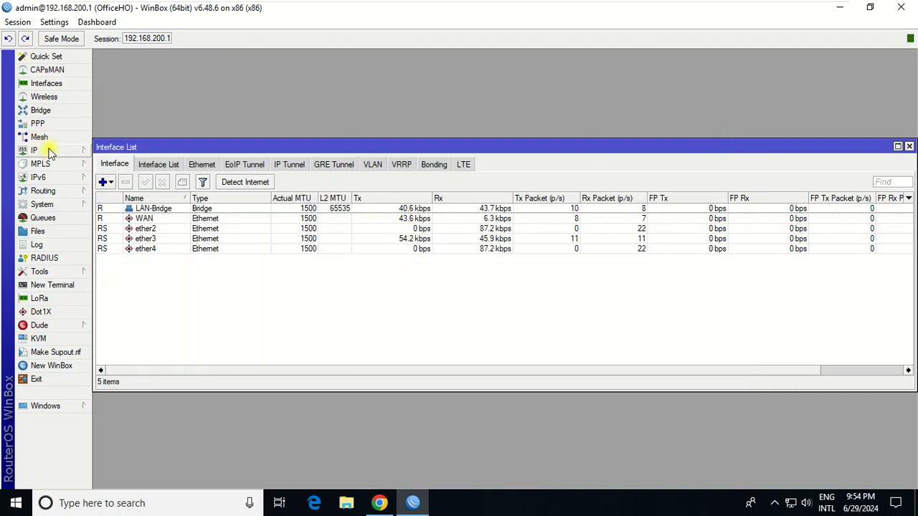
click(52, 153)
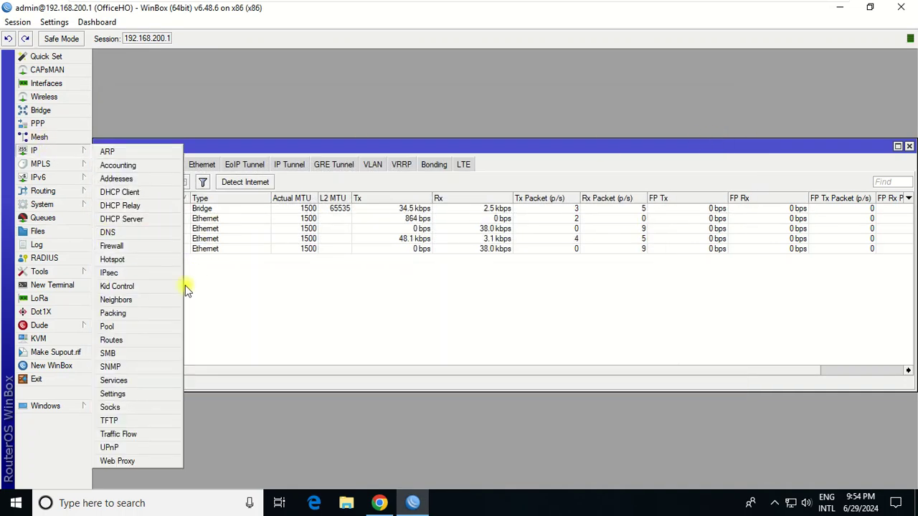
click(144, 219)
click(487, 212)
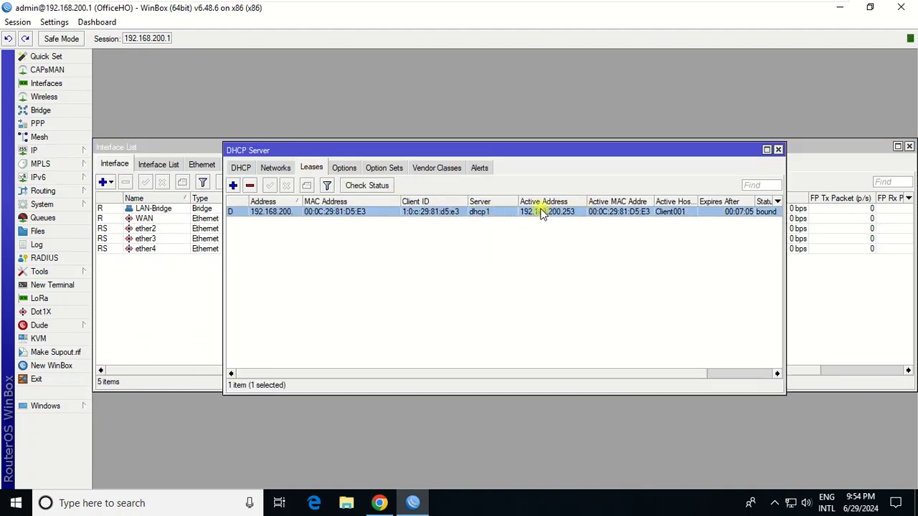
click(779, 151)
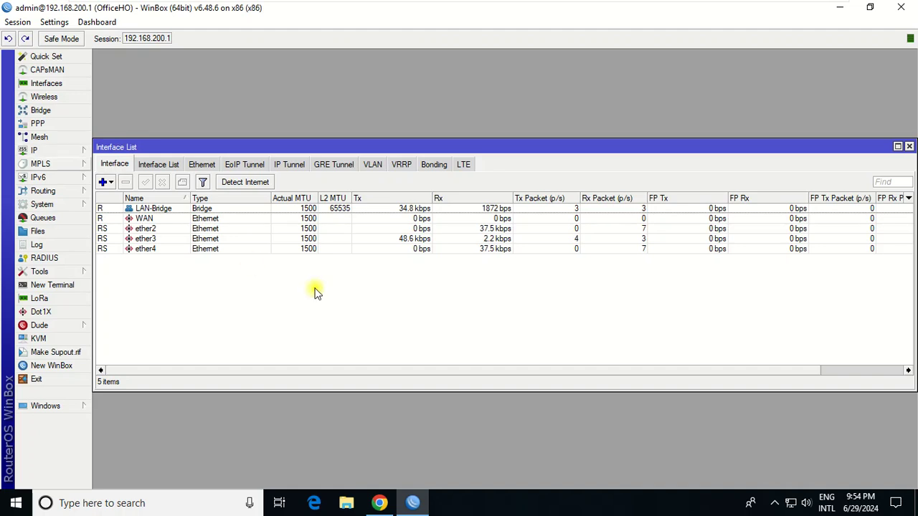
- Load facebook.com in Chrome's address bar
click(383, 506)
click(314, 154)
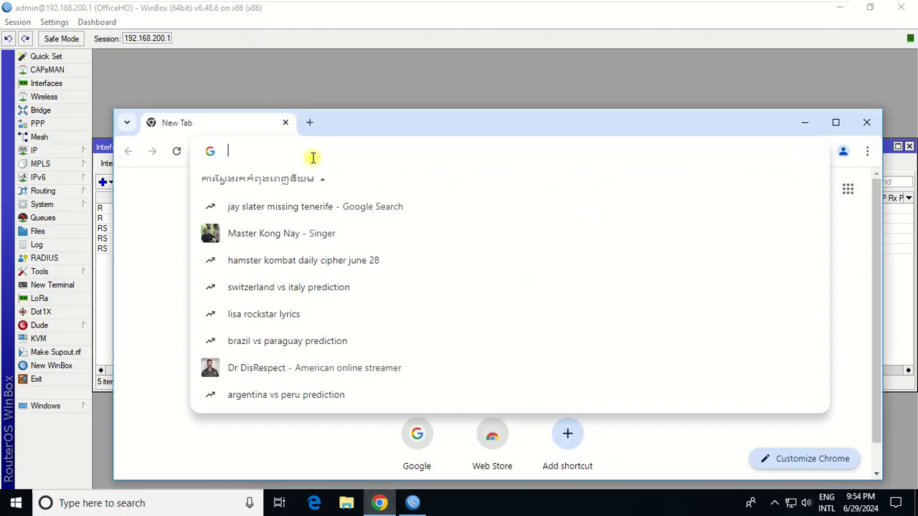
text(g)
key(BackSpace)
key(BackSpace)
text(yh)
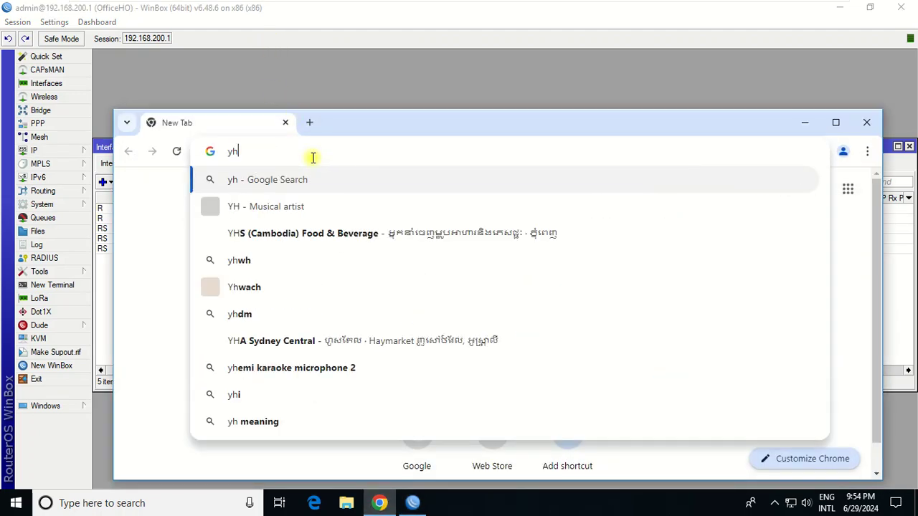
key(BackSpace)
key(BackSpace)
text(facee)
key(BackSpace)
key(BackSpace)
key(BackSpace)
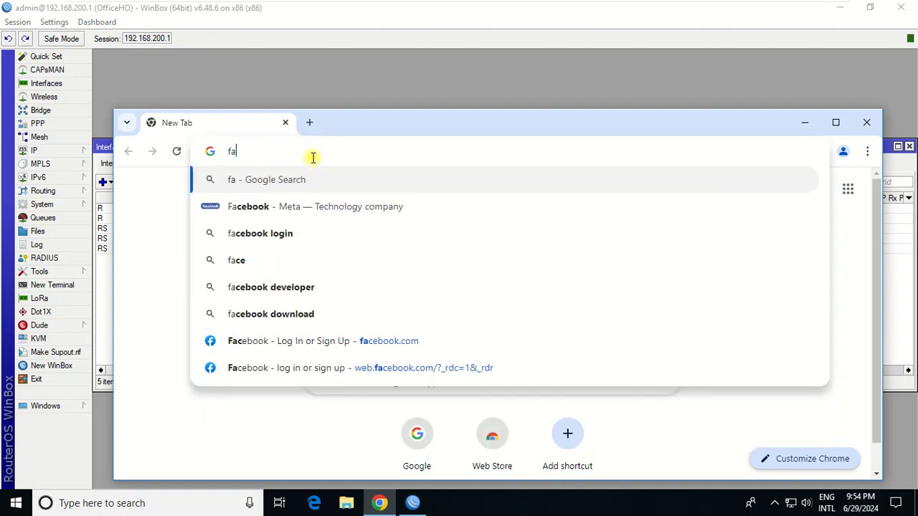
text(cebook.com)
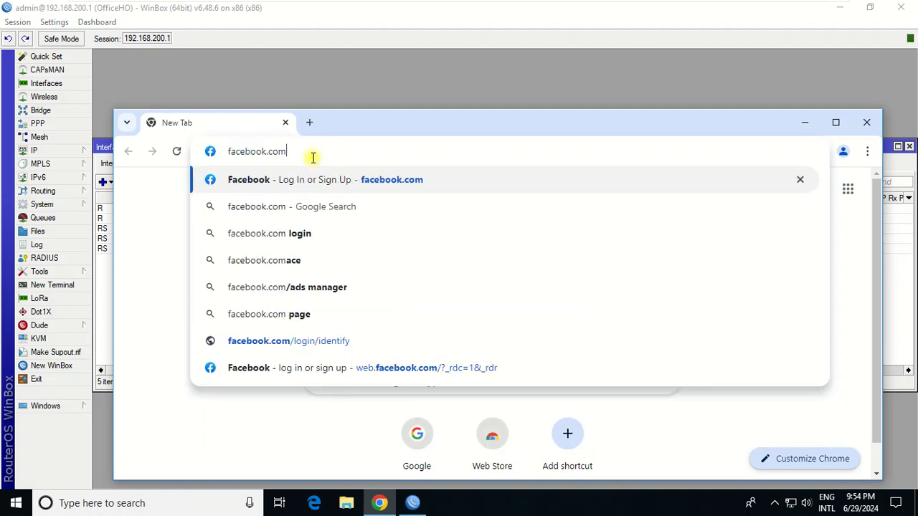
key(Return)
- Open youtube.com in a second Chrome tab
drag(372, 109, 387, 45)
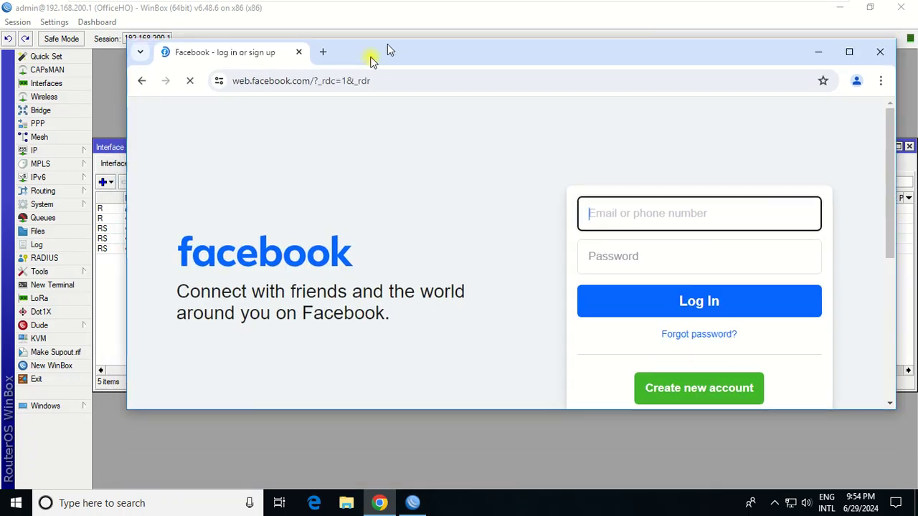
click(322, 51)
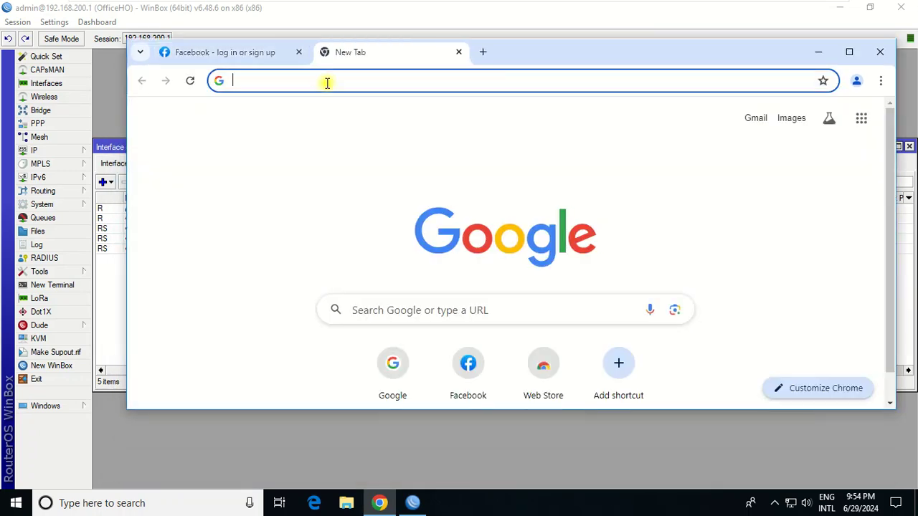
text(youtu)
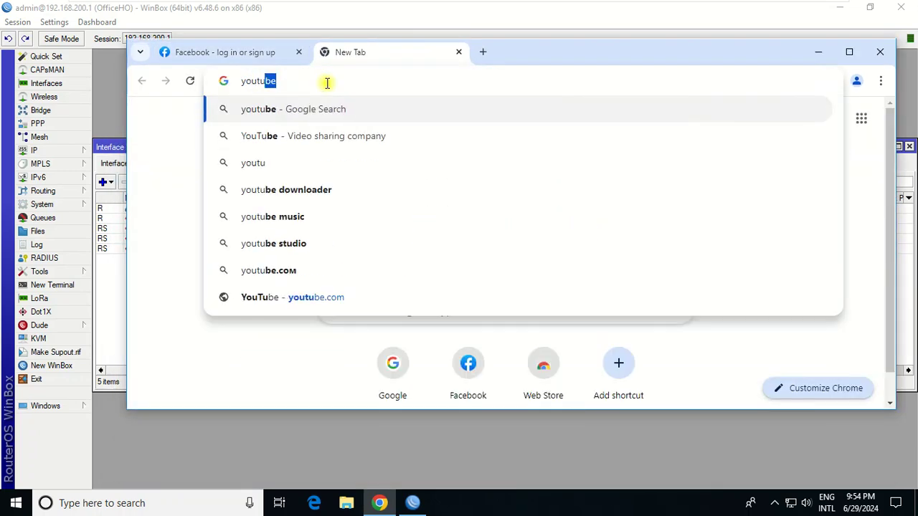
text(be.com)
key(Return)
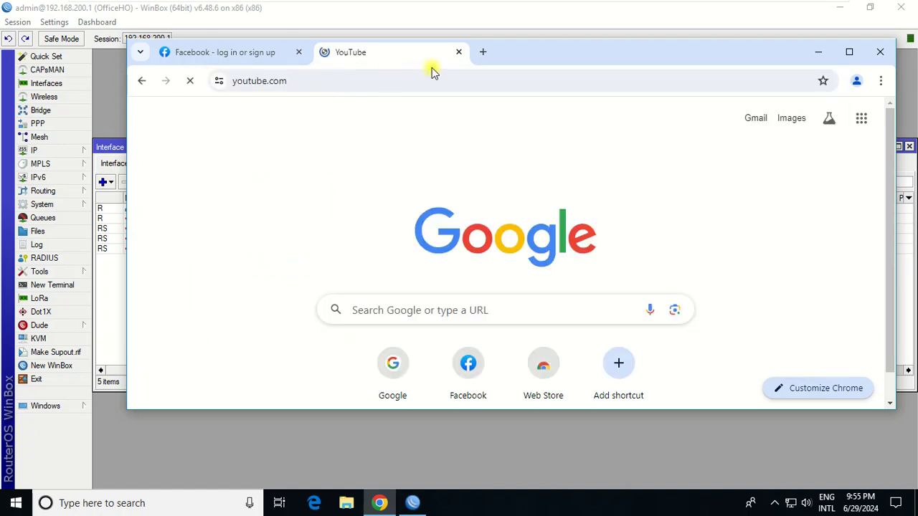
drag(584, 58, 603, 105)
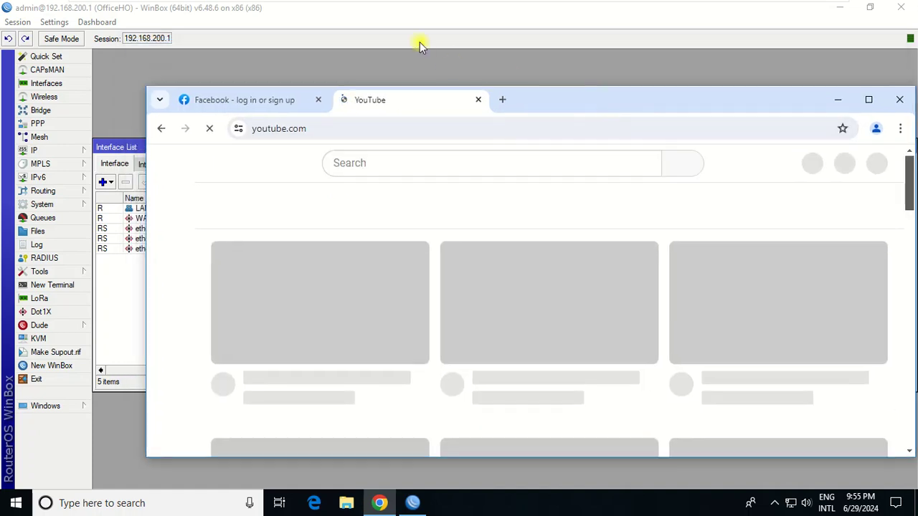
- Start a new IP > Firewall filter rule on the forward chain
click(419, 42)
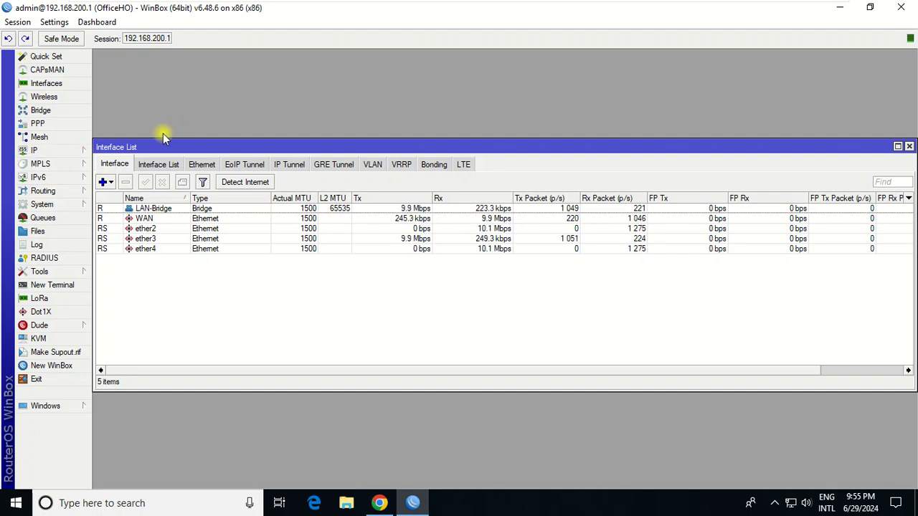
click(58, 152)
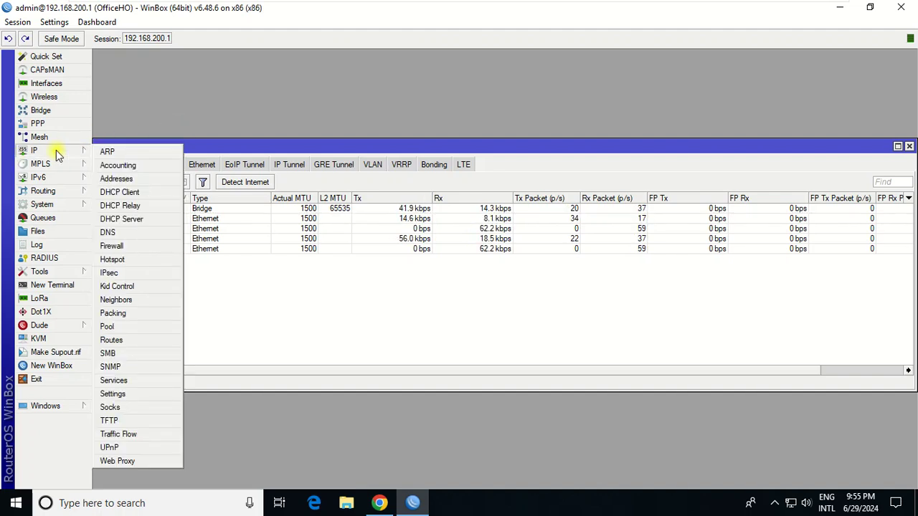
click(113, 246)
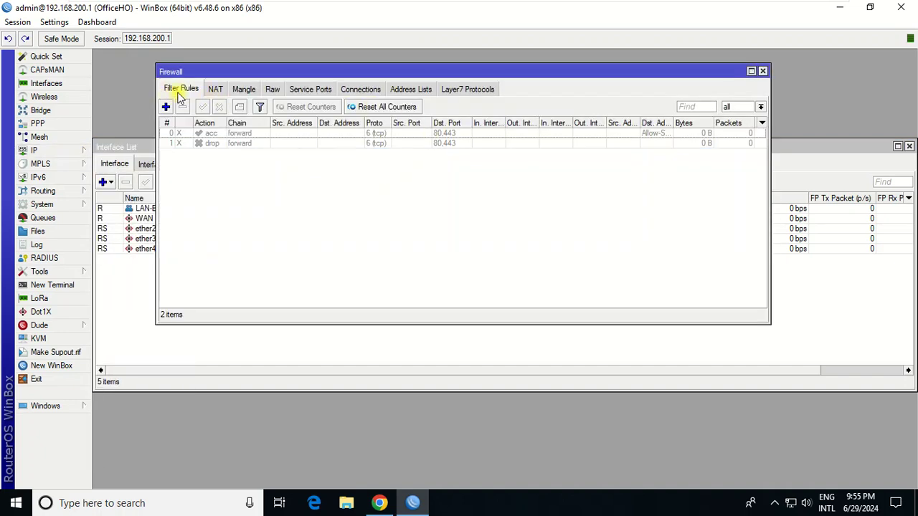
click(166, 108)
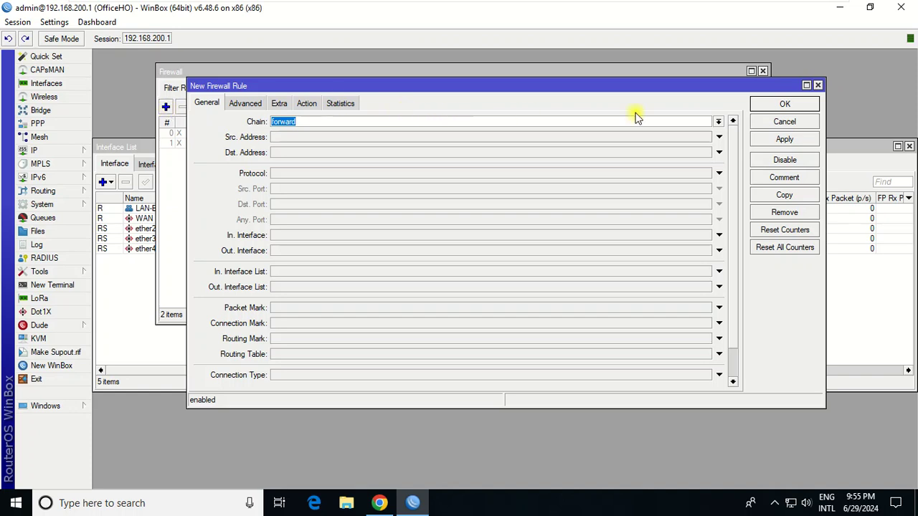
click(321, 125)
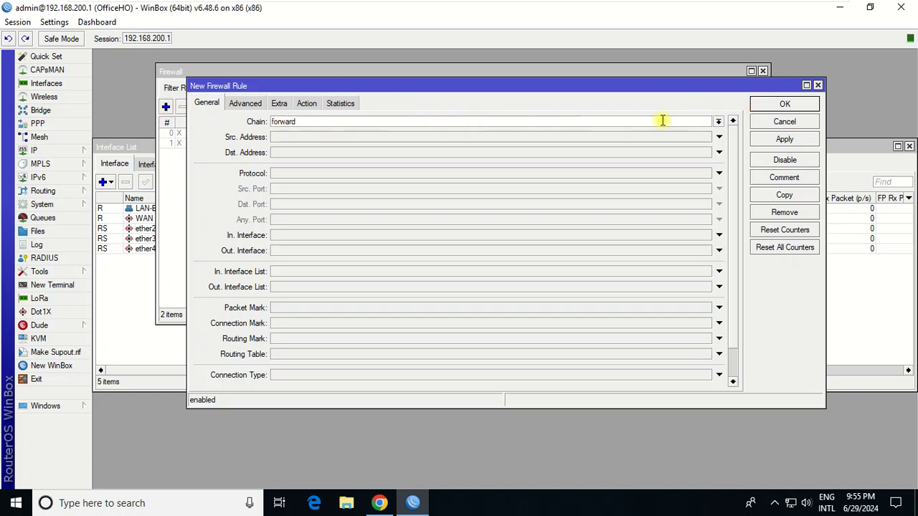
click(252, 120)
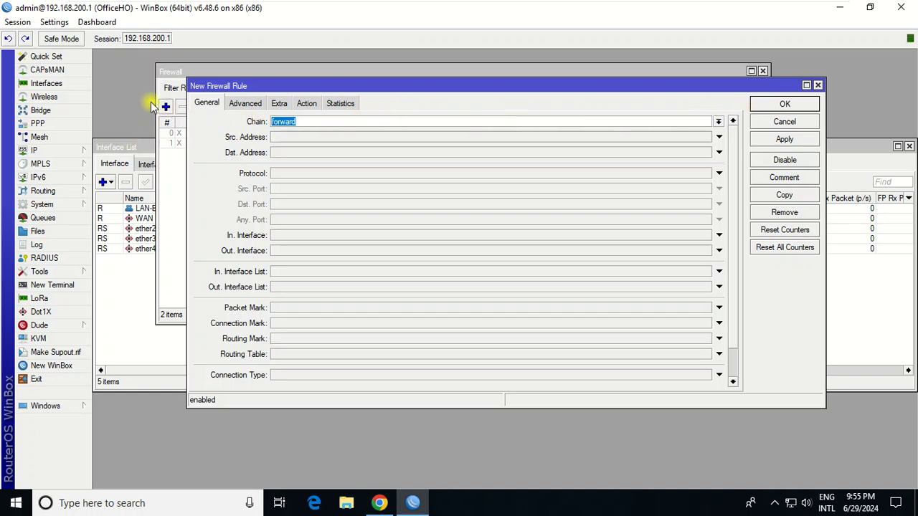
- Set the rule's source address to 192.168.200.253 and its action to drop
click(308, 138)
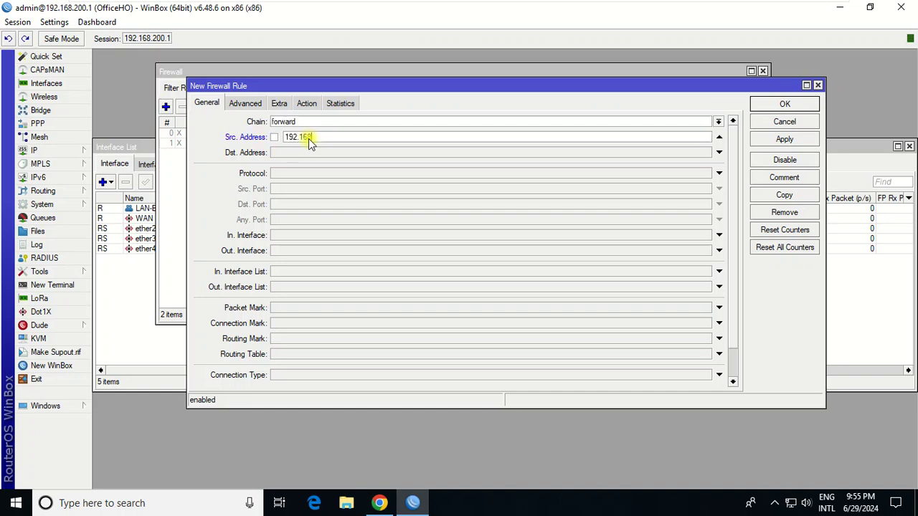
text(192.168.200.253)
click(307, 103)
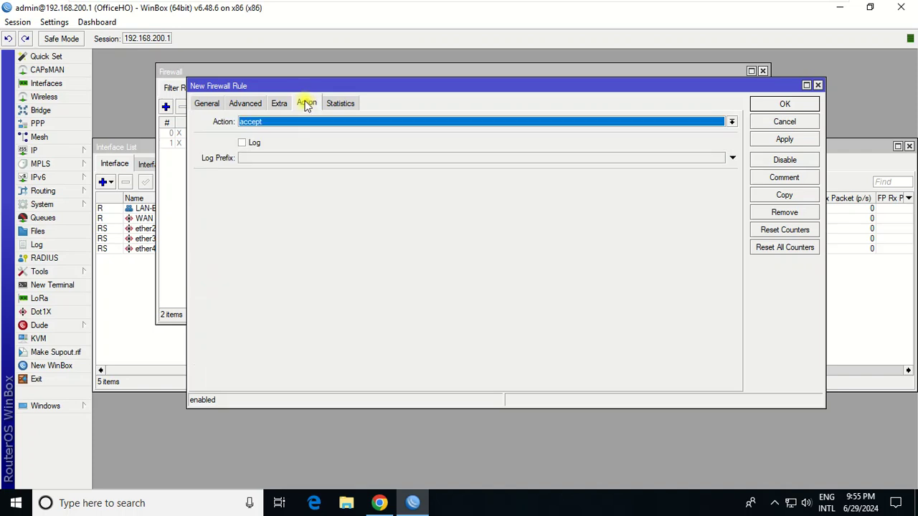
click(485, 123)
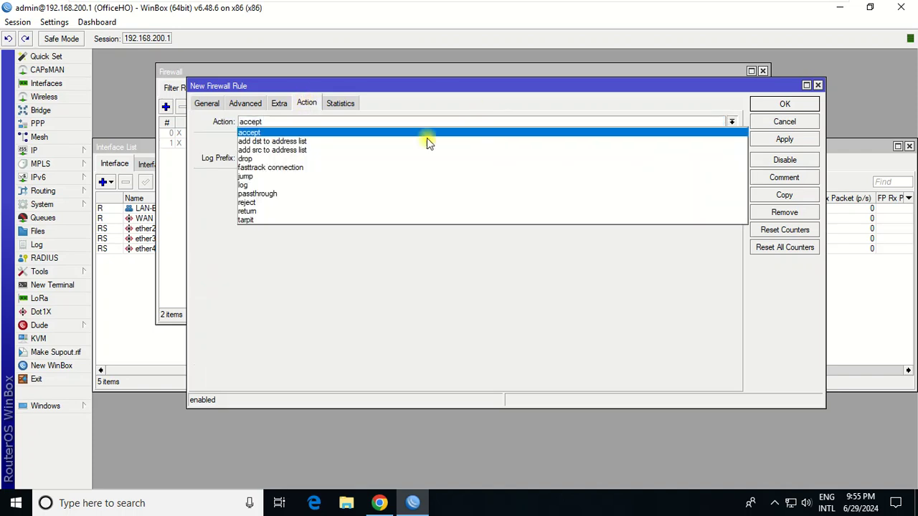
click(259, 159)
- Match protocol 6 (tcp) on destination ports 80,443, then apply and save the rule
key(ctrl+Tab)
key(ctrl+Tab)
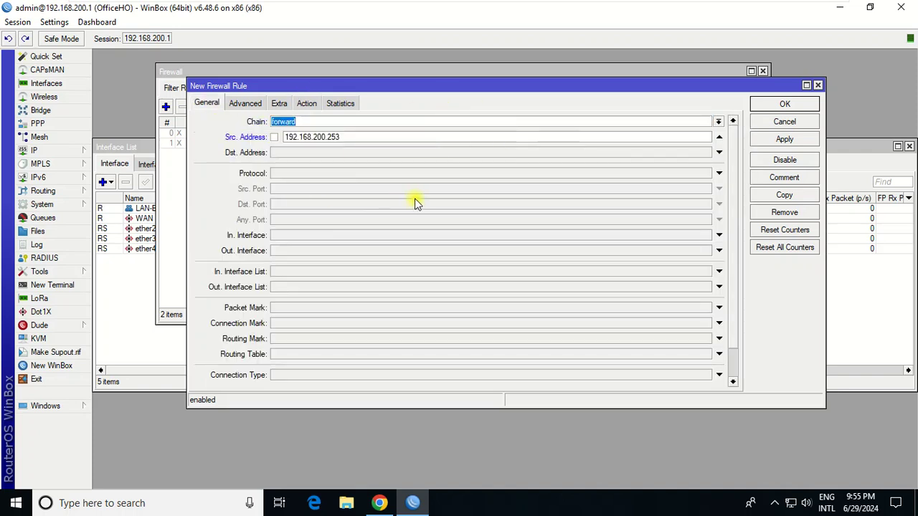
click(326, 172)
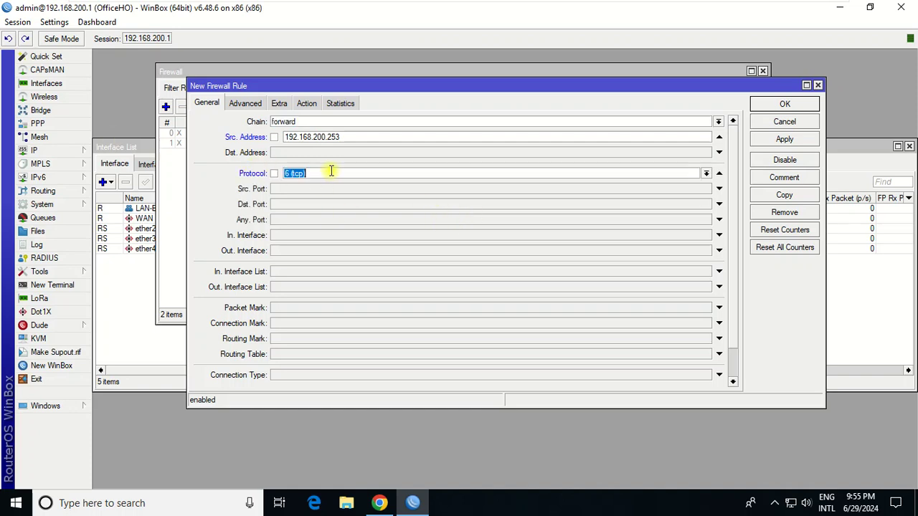
click(312, 205)
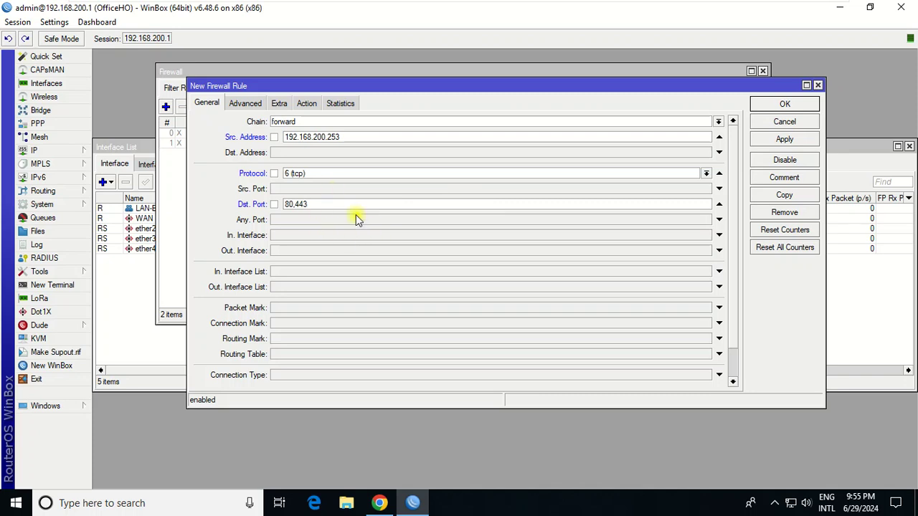
click(801, 141)
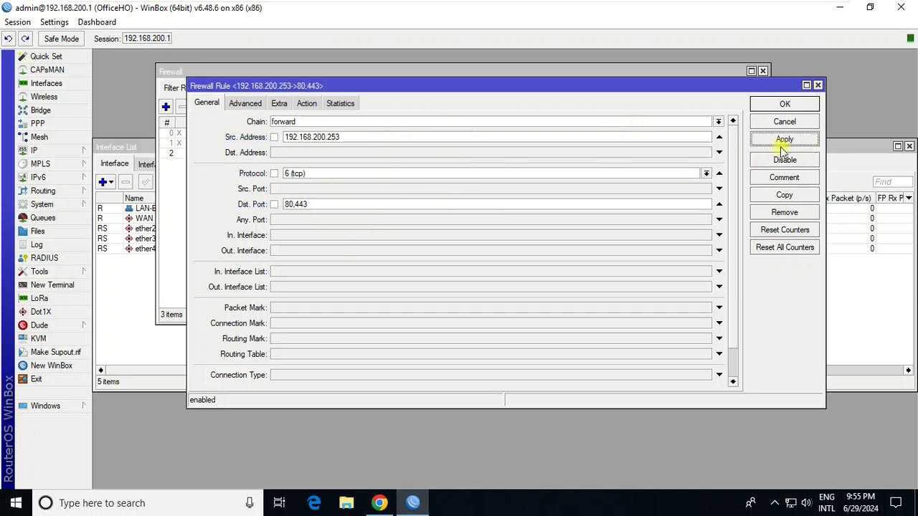
click(286, 103)
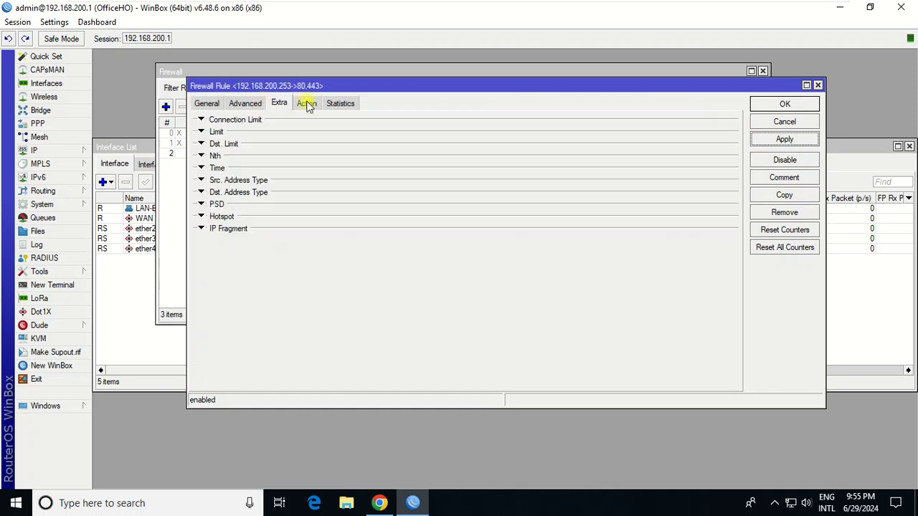
click(307, 103)
click(206, 104)
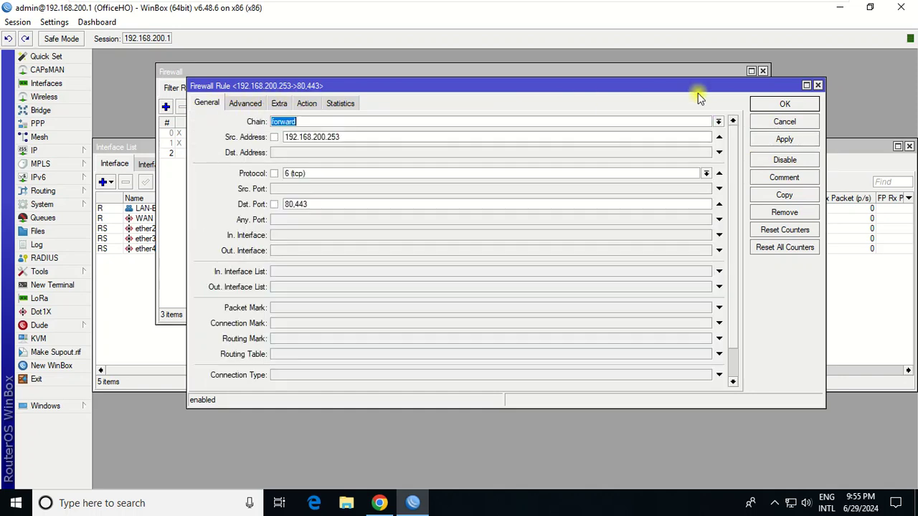
click(781, 104)
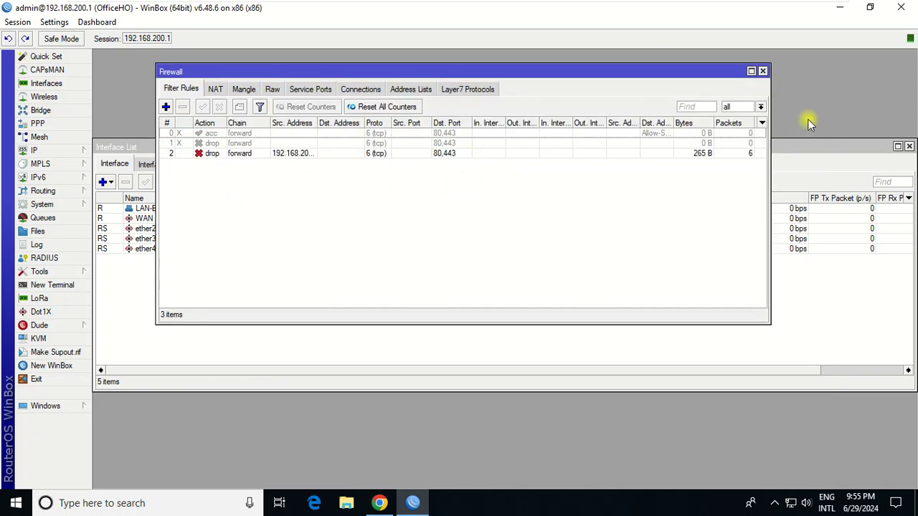
click(826, 139)
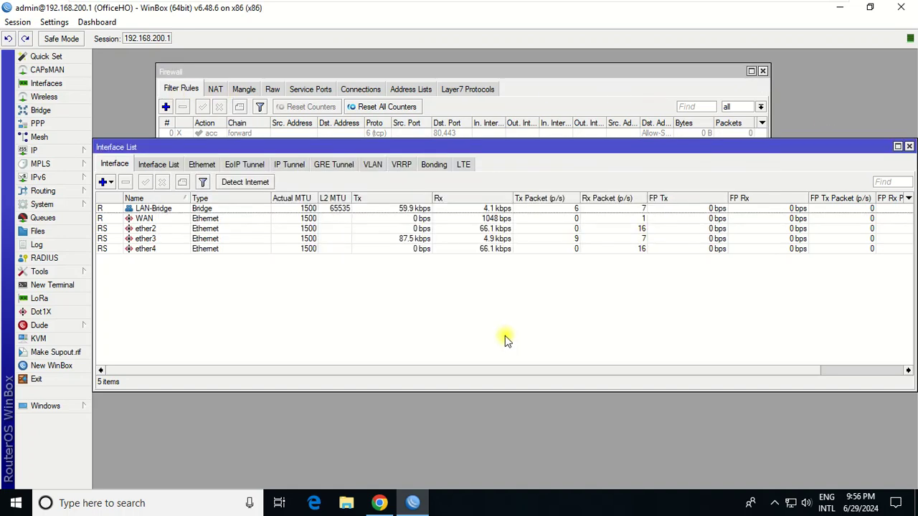
- In Chrome, close the old Facebook and YouTube tabs, leaving a fresh tab
click(379, 502)
click(242, 105)
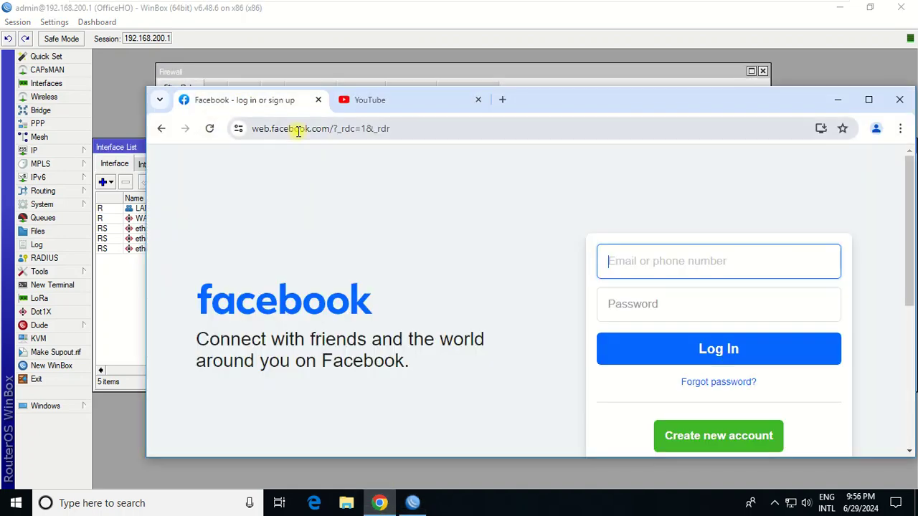
click(289, 128)
click(503, 100)
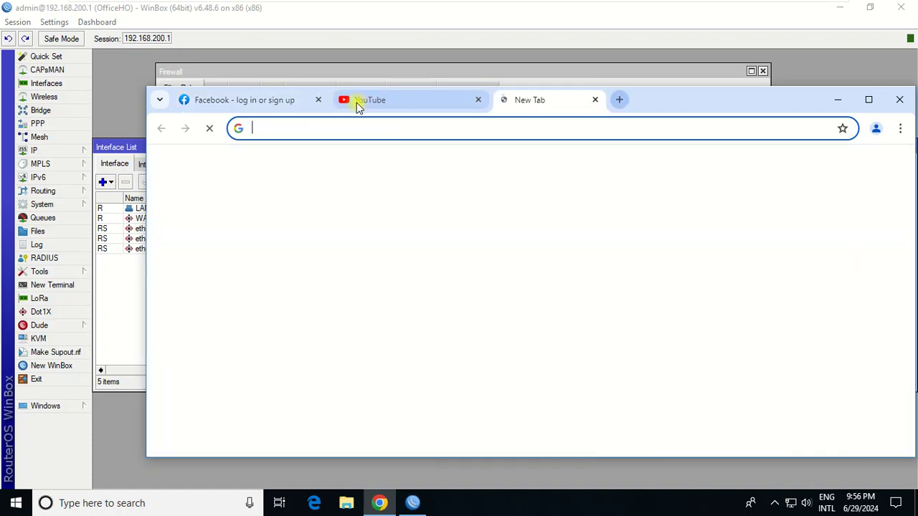
click(319, 99)
click(320, 100)
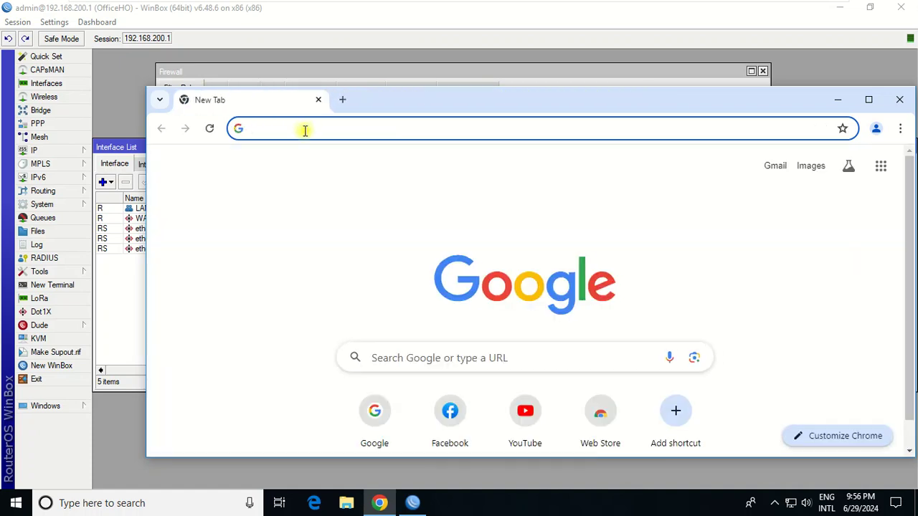
- Reload facebook.com and youtube.com in new tabs to test the drop rule
text(face)
key(Return)
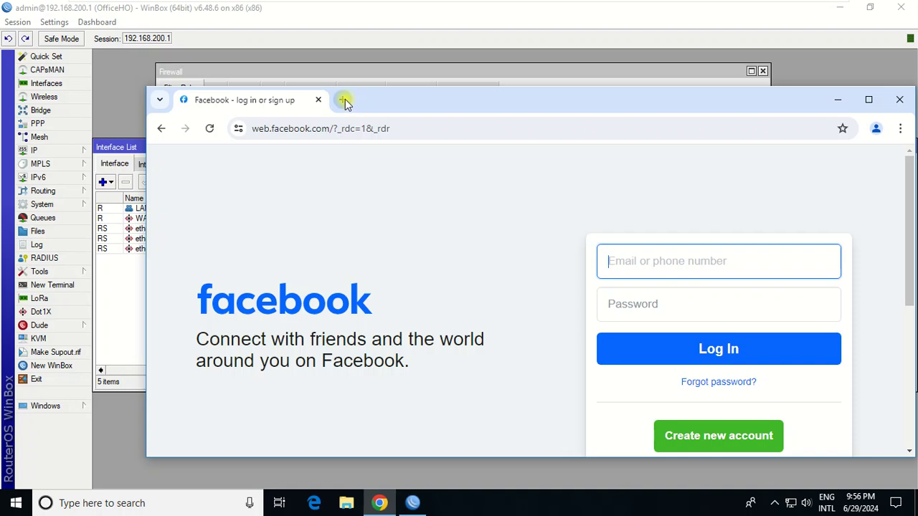
click(343, 100)
text(youtube.com)
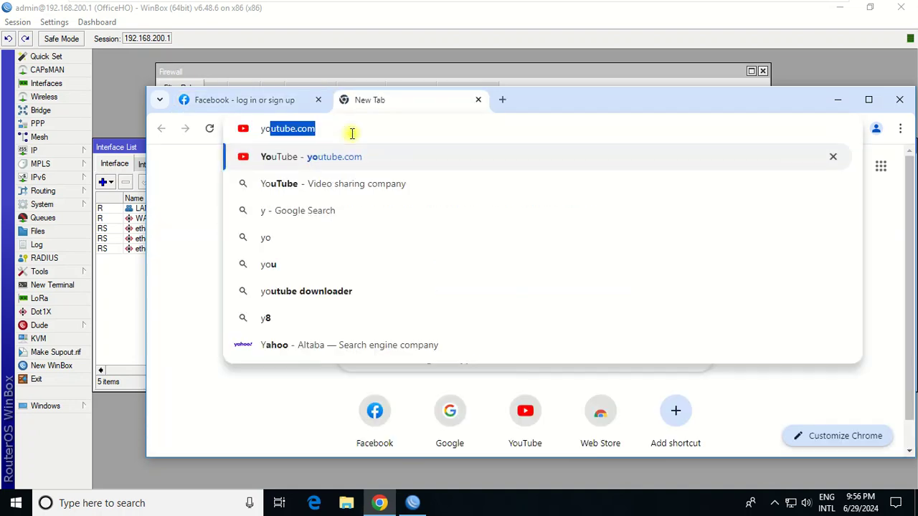
key(Return)
drag(588, 106, 574, 99)
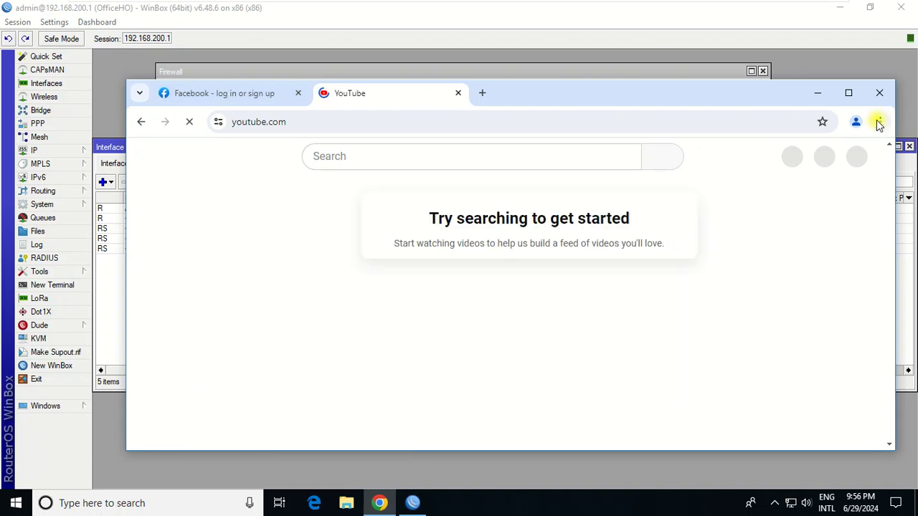
click(878, 121)
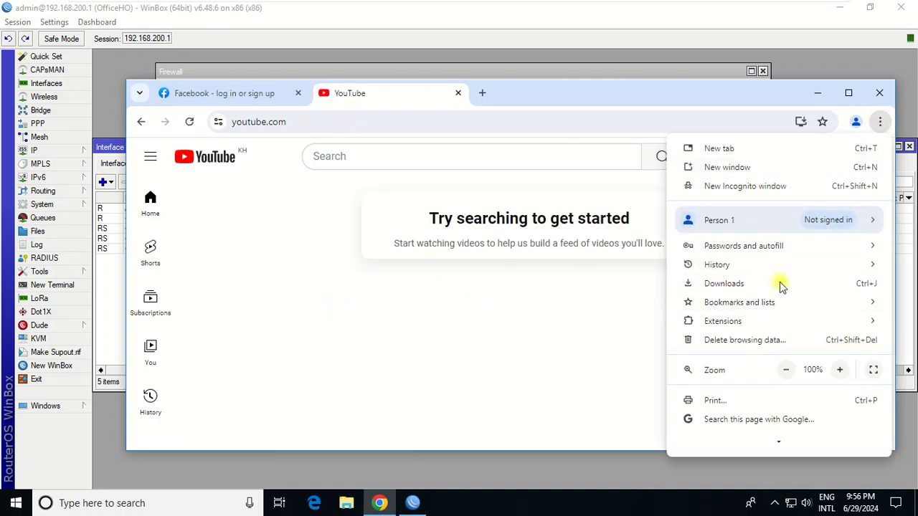
- Delete Chrome's all-time history, cookies and cached files, then close the Facebook and YouTube tabs
mouse_move(760, 265)
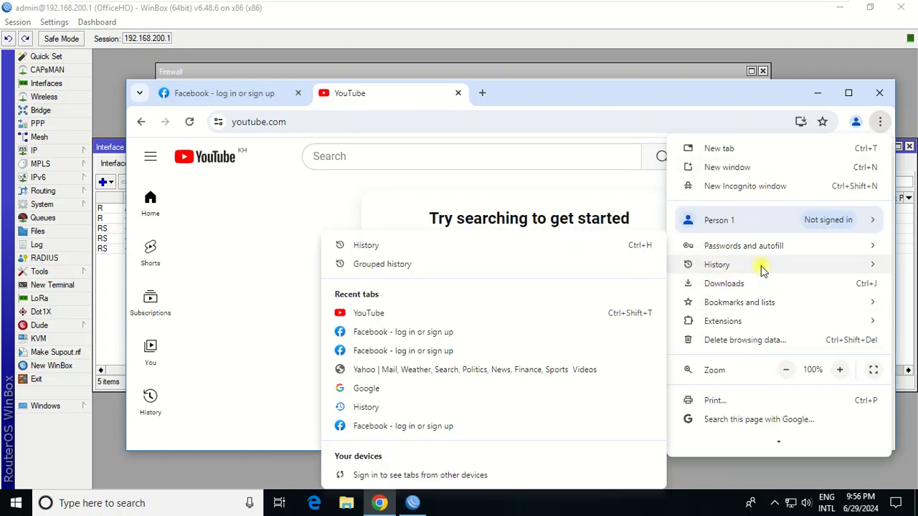
click(395, 243)
click(242, 251)
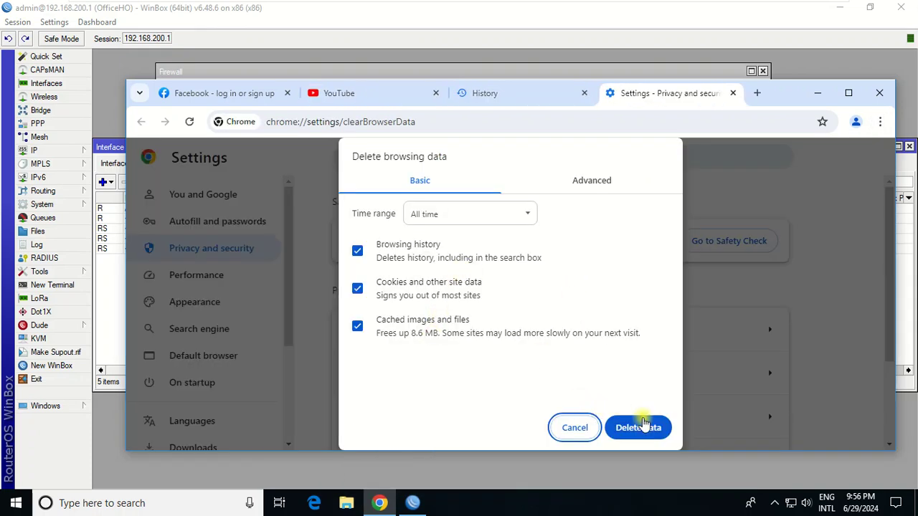
click(641, 427)
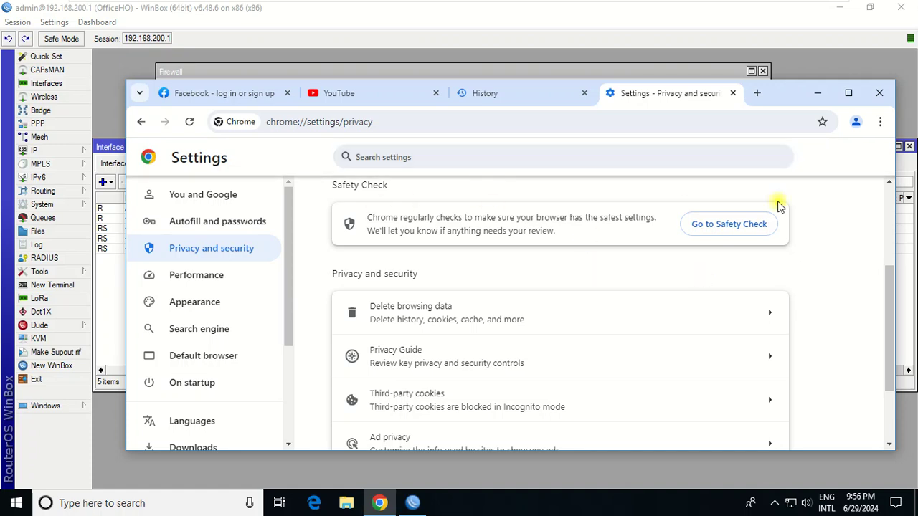
click(286, 93)
click(287, 93)
- Try opening youtube.com and facebook.com in new Chrome tabs
click(287, 93)
click(311, 93)
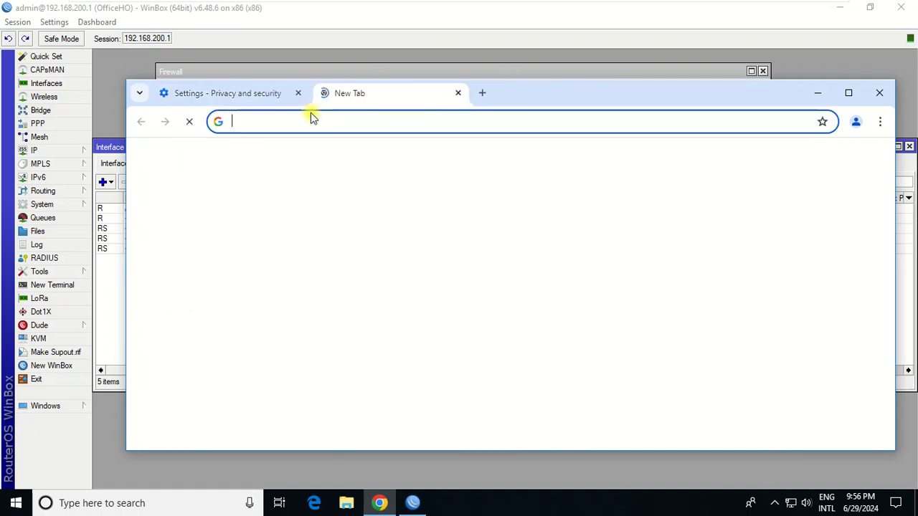
text(you)
key(BackSpace)
key(BackSpace)
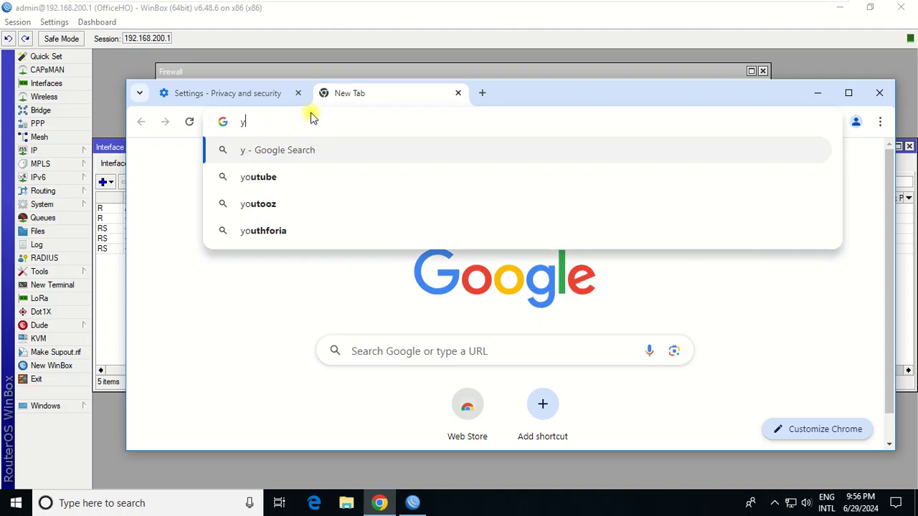
text(outube.com)
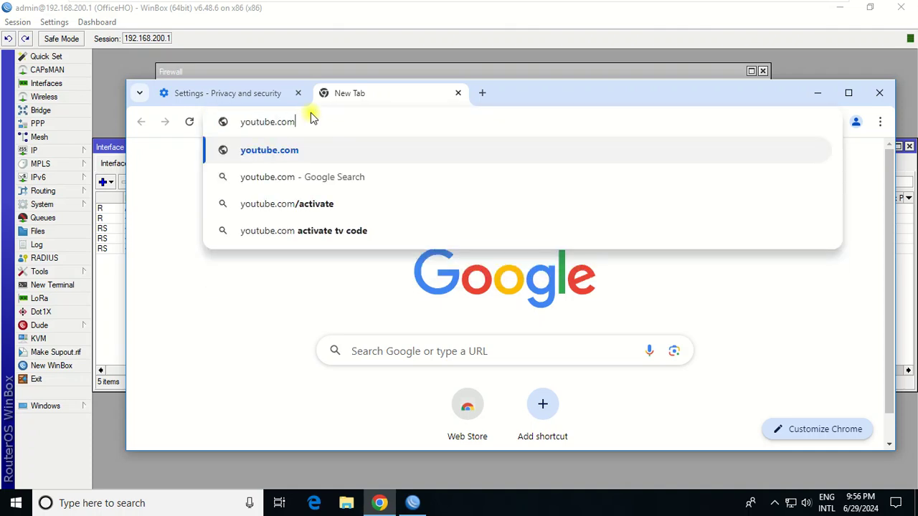
key(Return)
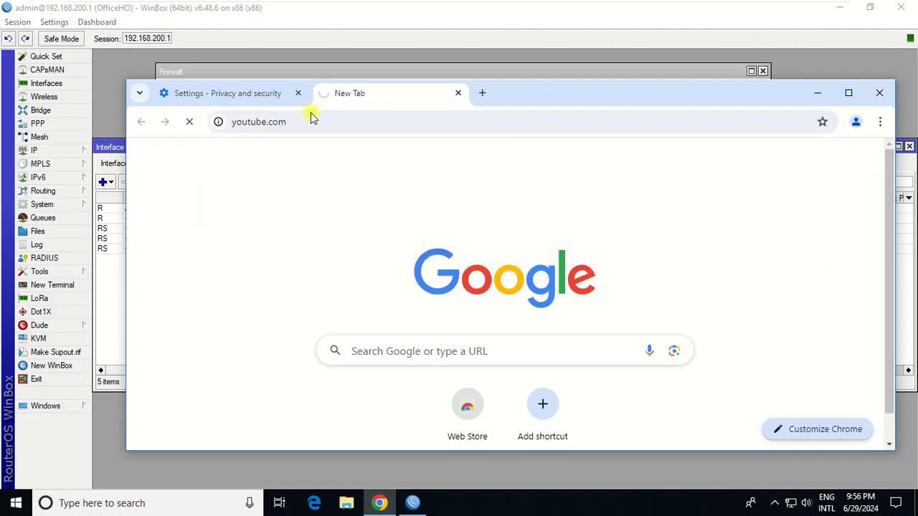
click(485, 94)
text(facebook.)
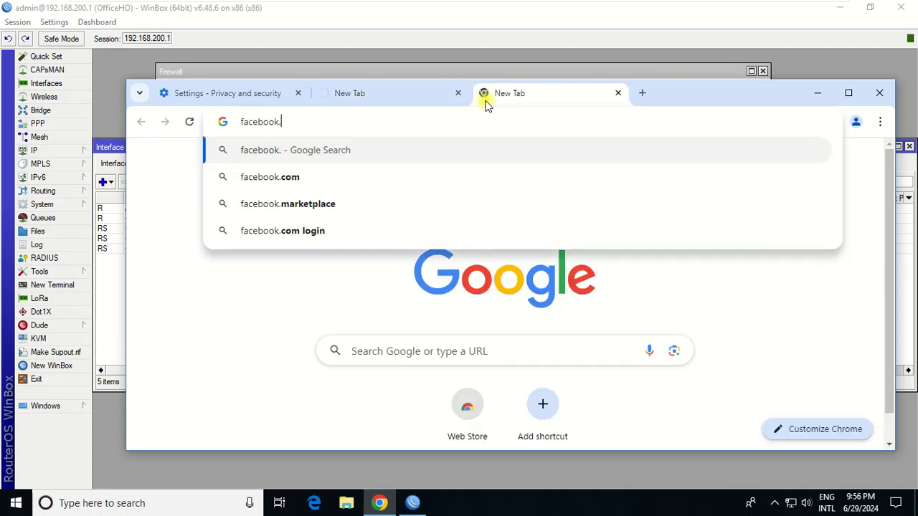
text(com)
key(Return)
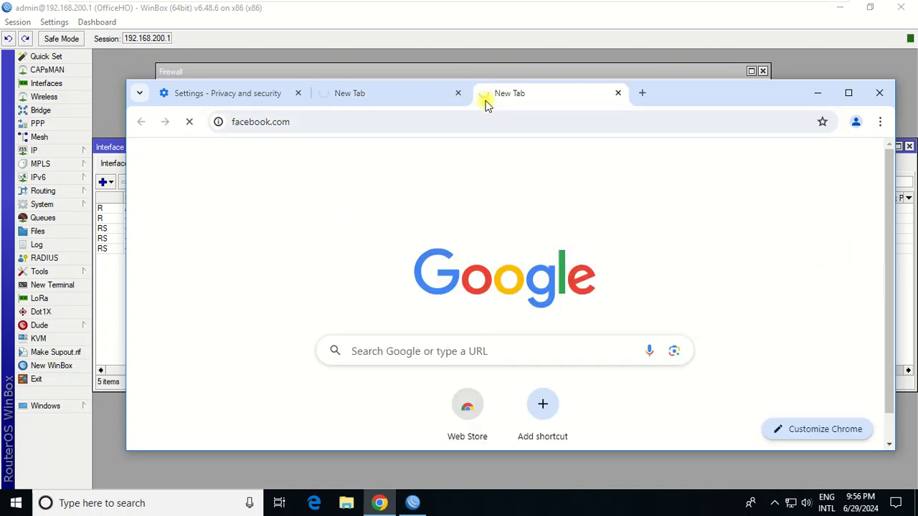
- Try godaddy.com in a third tab, return to the YouTube tab, and minimize Chrome
click(297, 95)
click(482, 94)
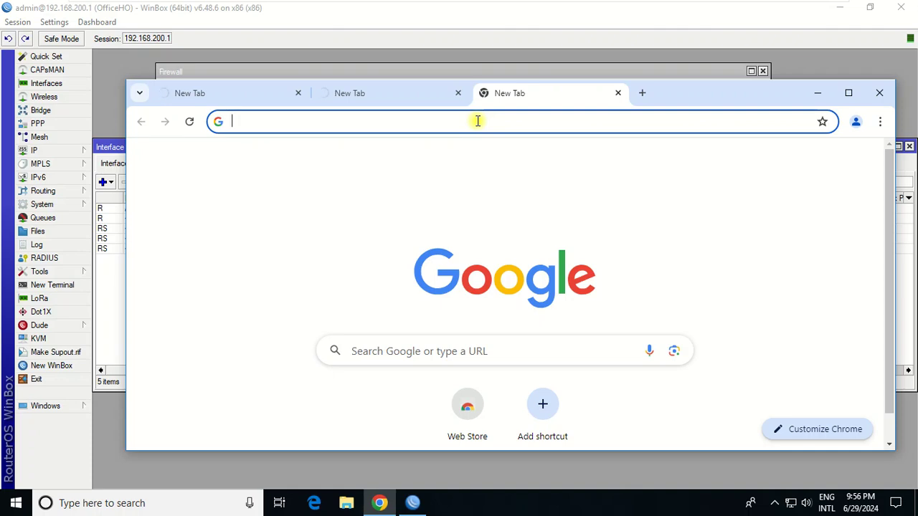
text(go)
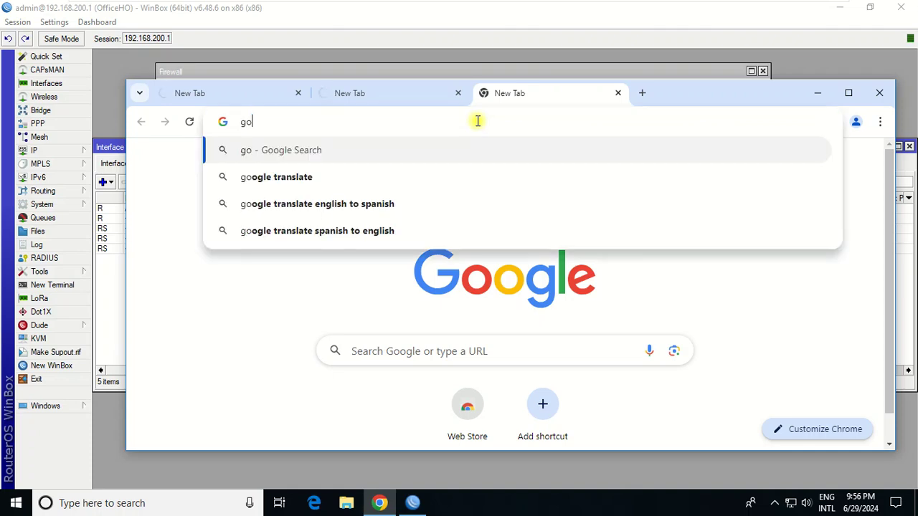
text(daddy.com)
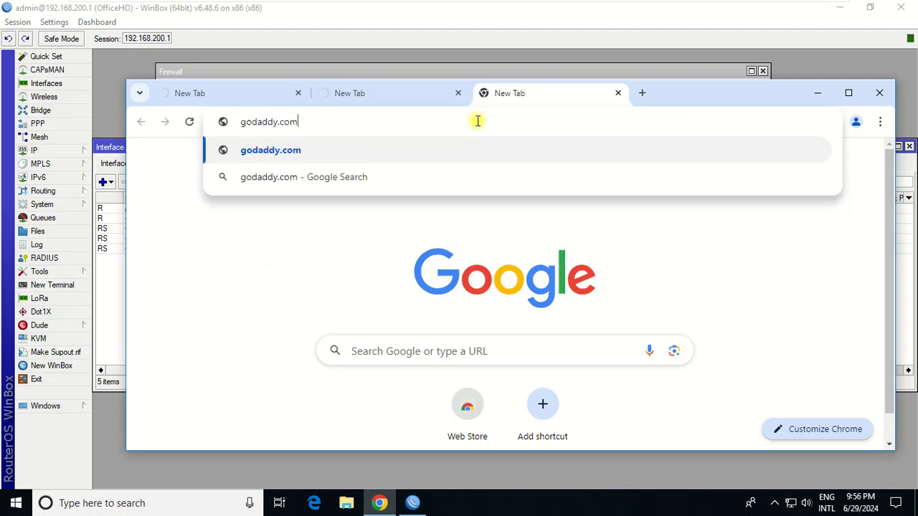
key(Return)
key(ctrl+Tab)
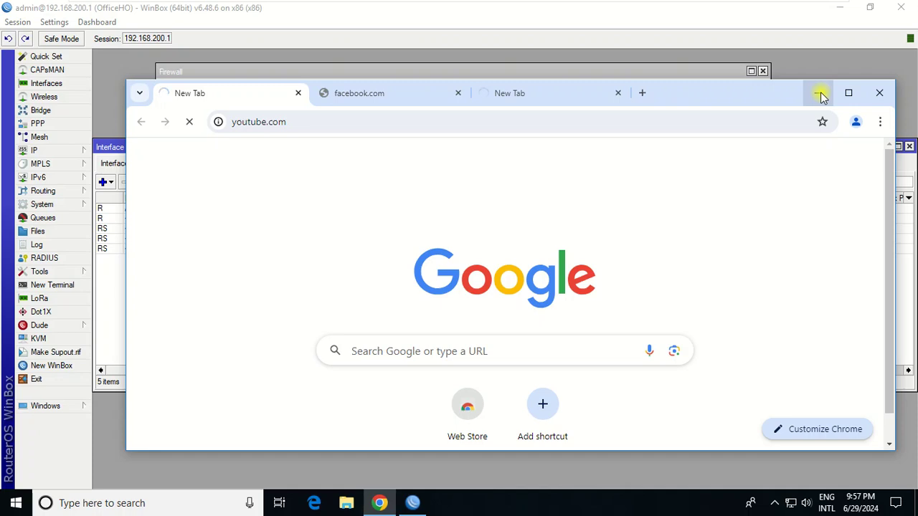
click(818, 93)
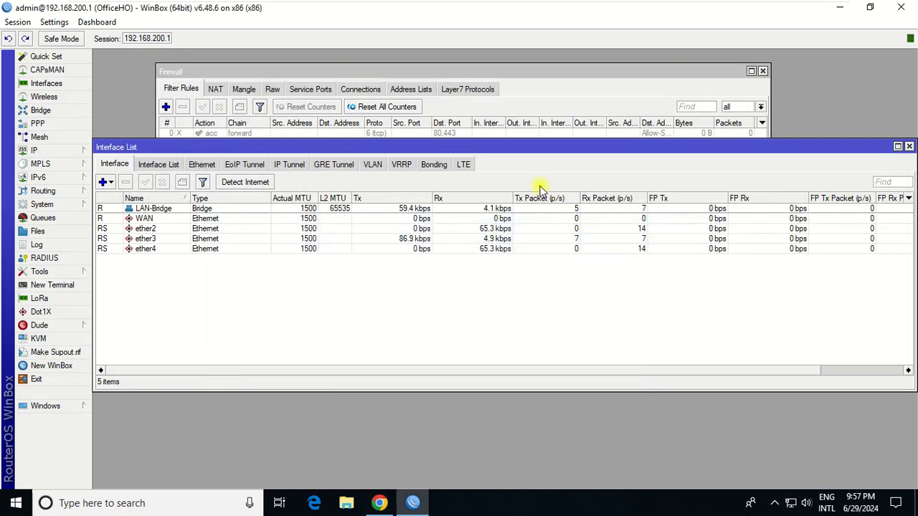